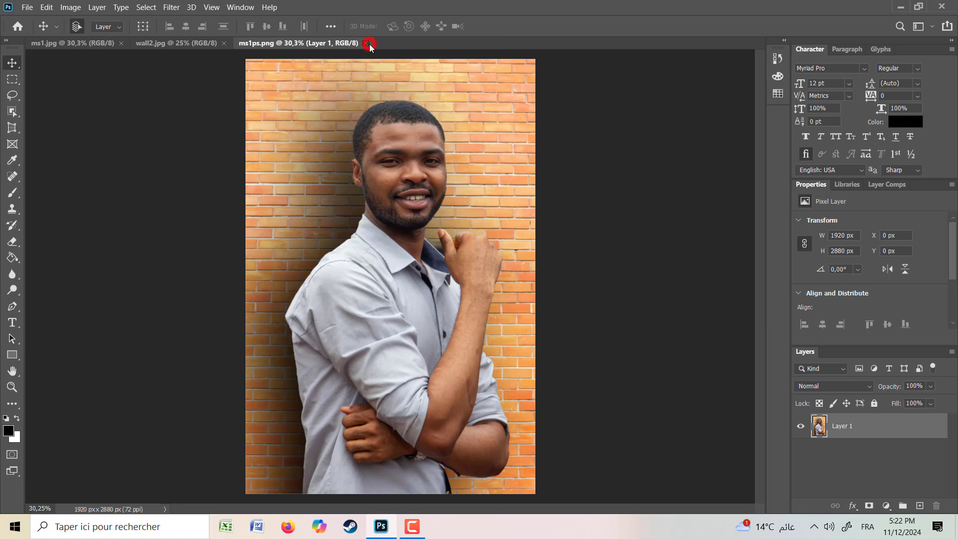
Close ms1ps.png, and in ms1.jpg unlock the Background layer and remove the photo's background.
left_click(368, 44)
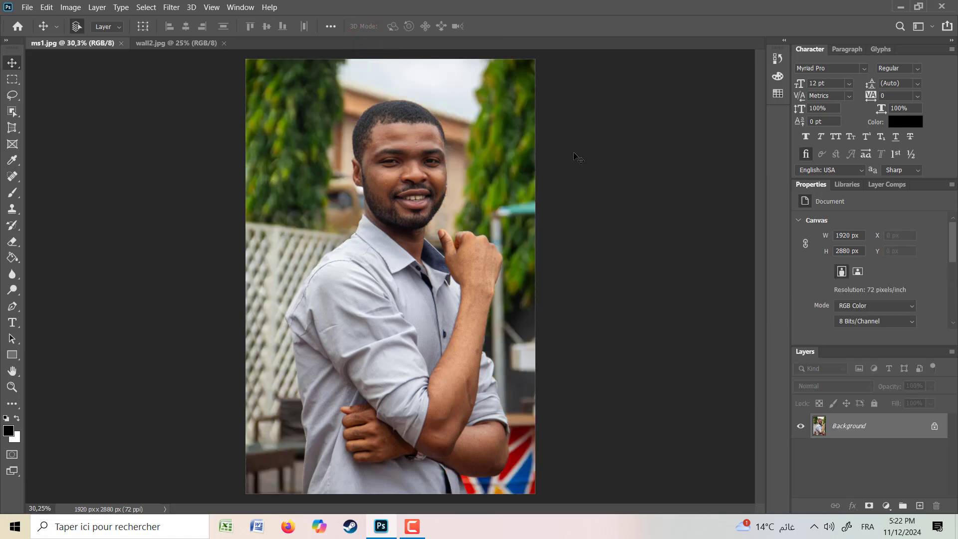
left_click(936, 427)
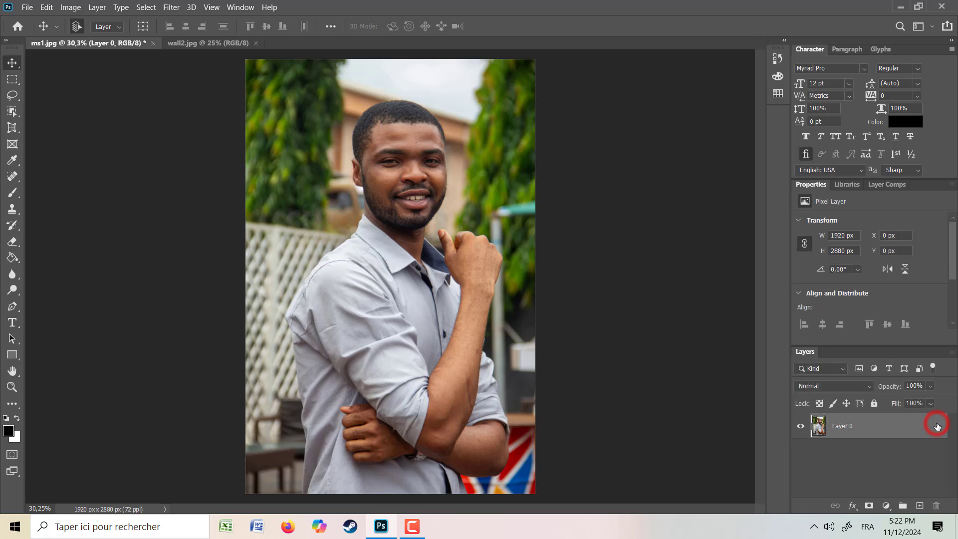
scroll(957, 246, "down", 3)
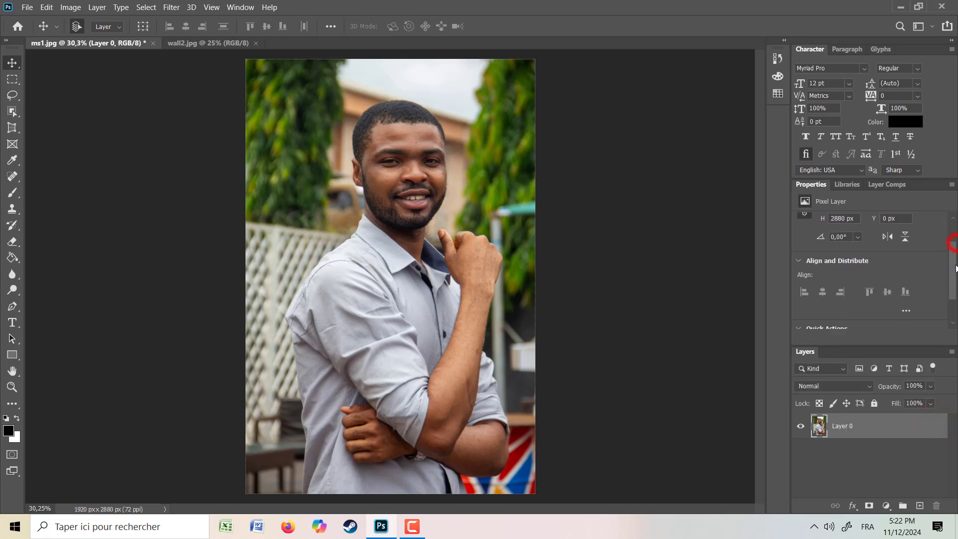
left_click(854, 301)
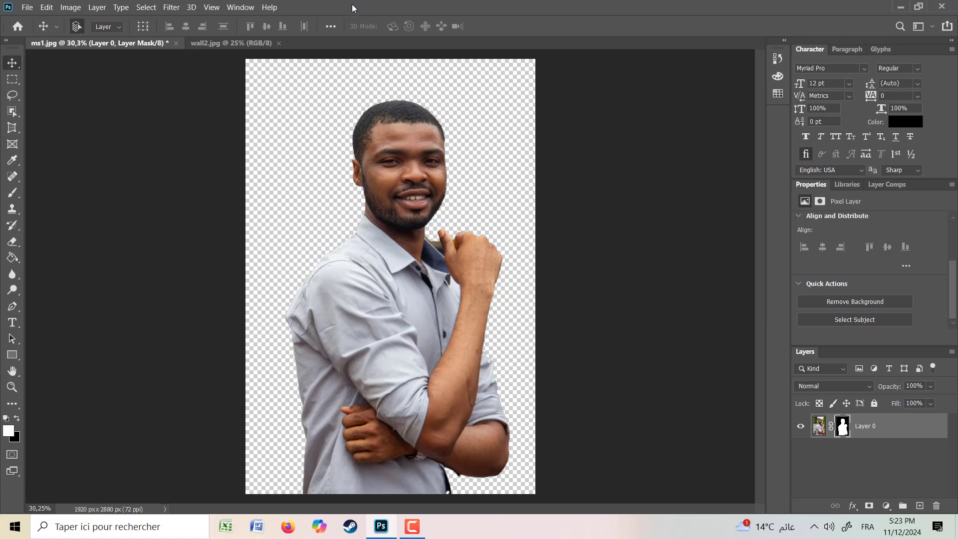
In wall2.jpg, unlock the brick wall's Background layer and copy it.
left_click(223, 44)
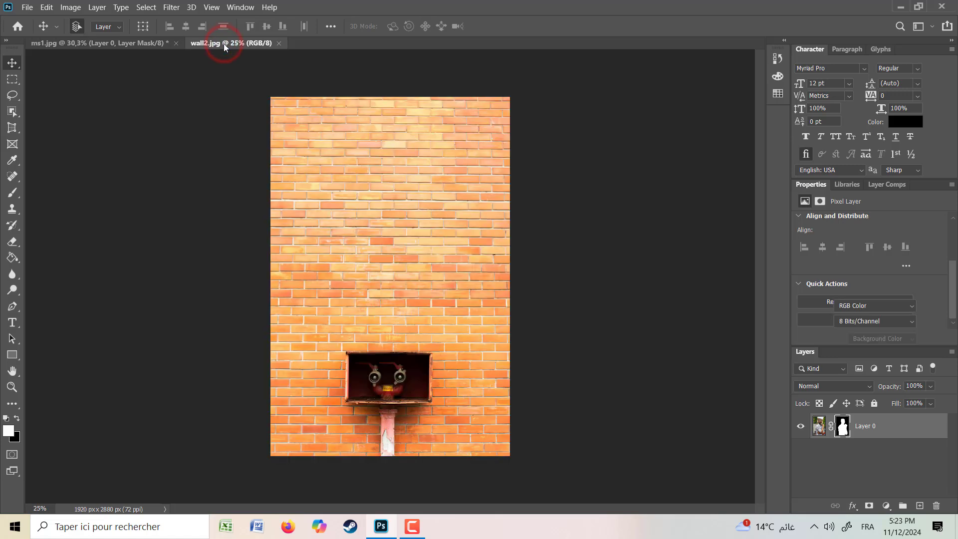
scroll(383, 189, "up", 2)
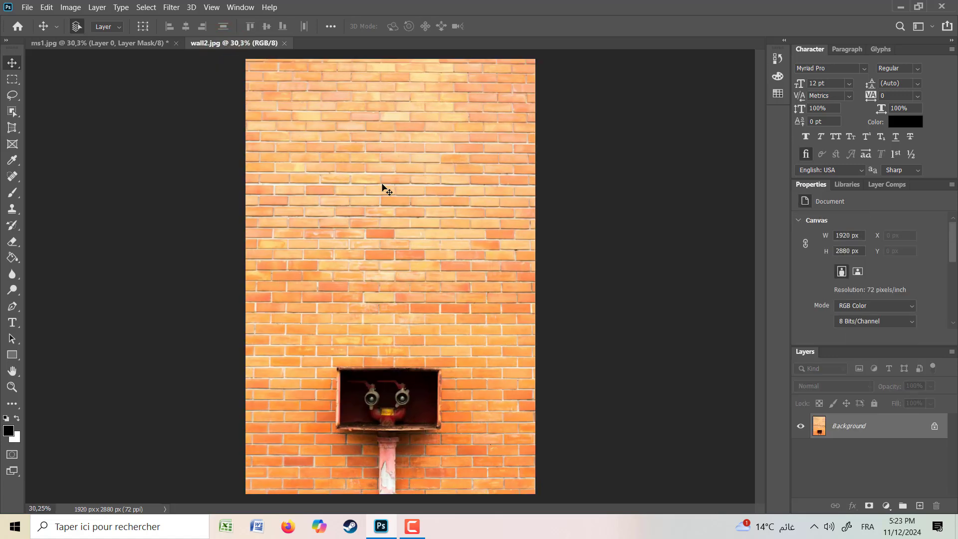
left_click(934, 427)
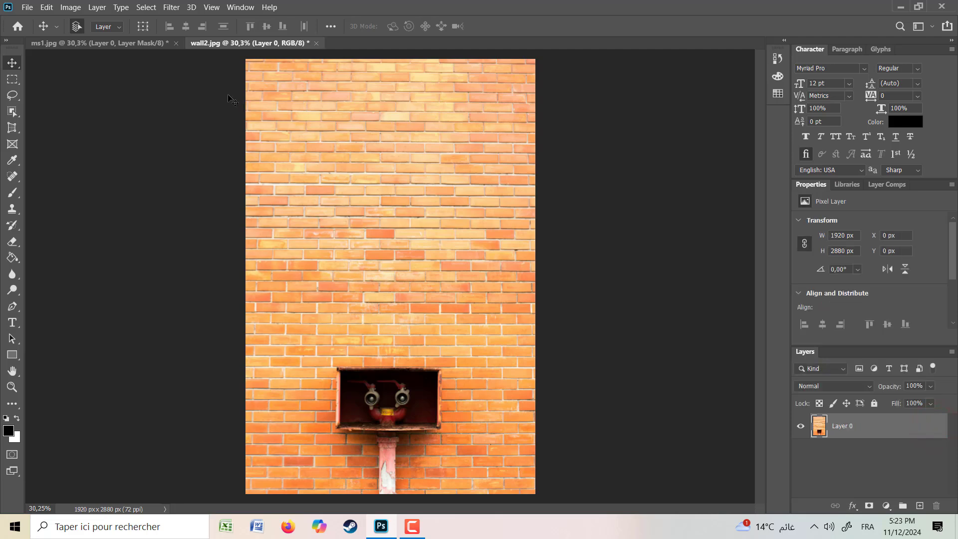
left_click(46, 8)
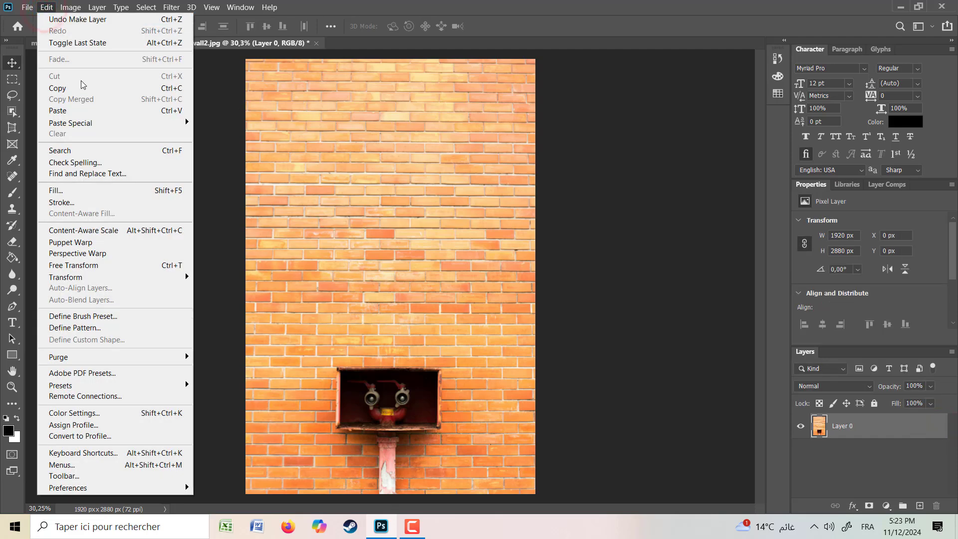
left_click(89, 92)
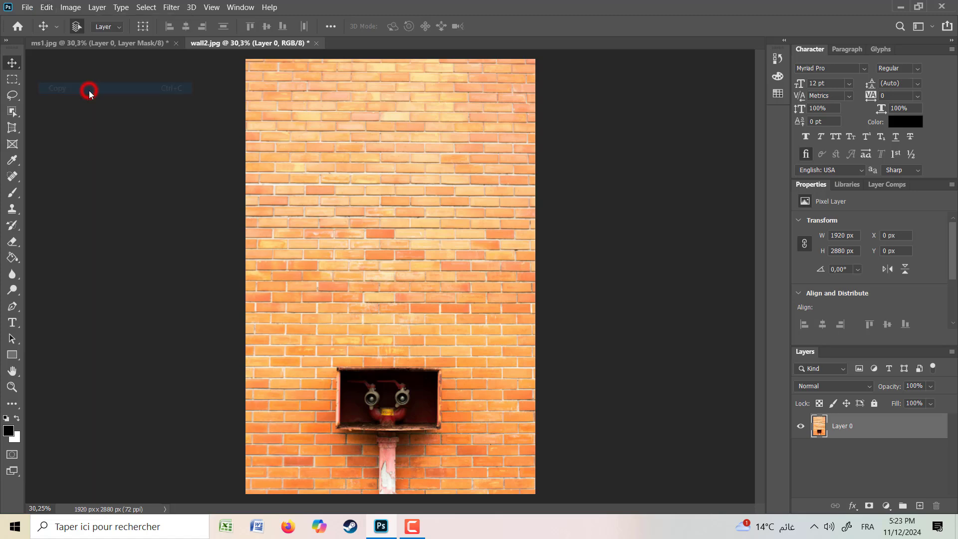
Paste the brick wall into ms1.jpg and place its layer beneath the man's layer.
left_click(89, 48)
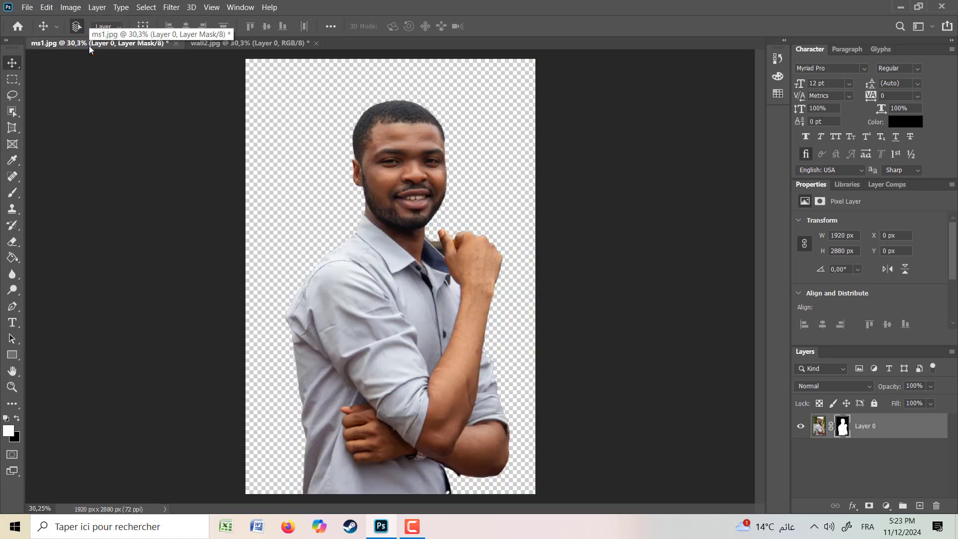
left_click(47, 7)
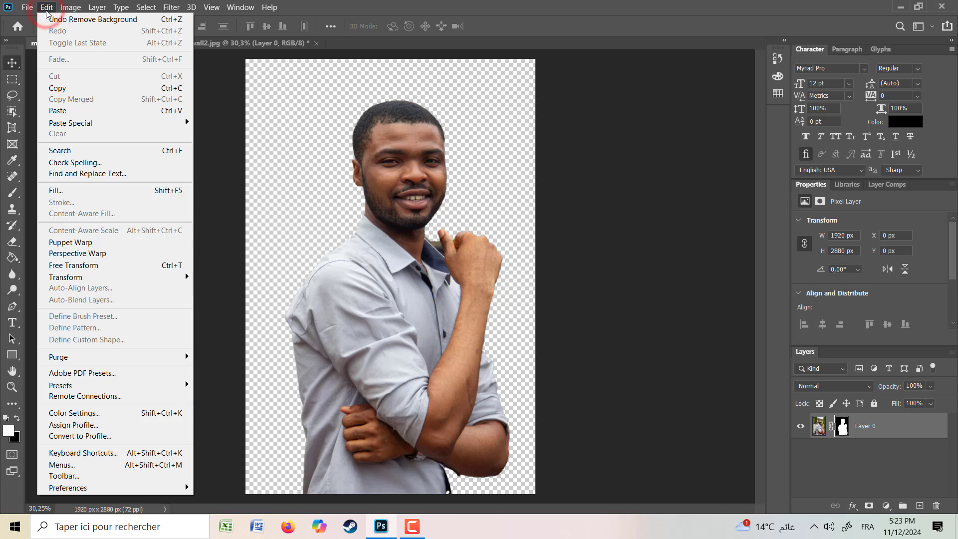
left_click(89, 110)
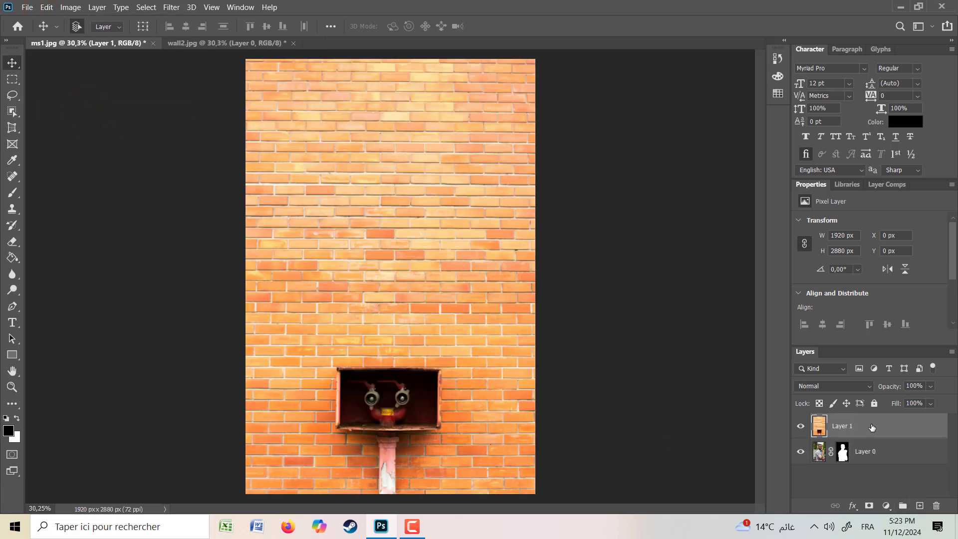
left_click_drag(872, 426, 876, 465)
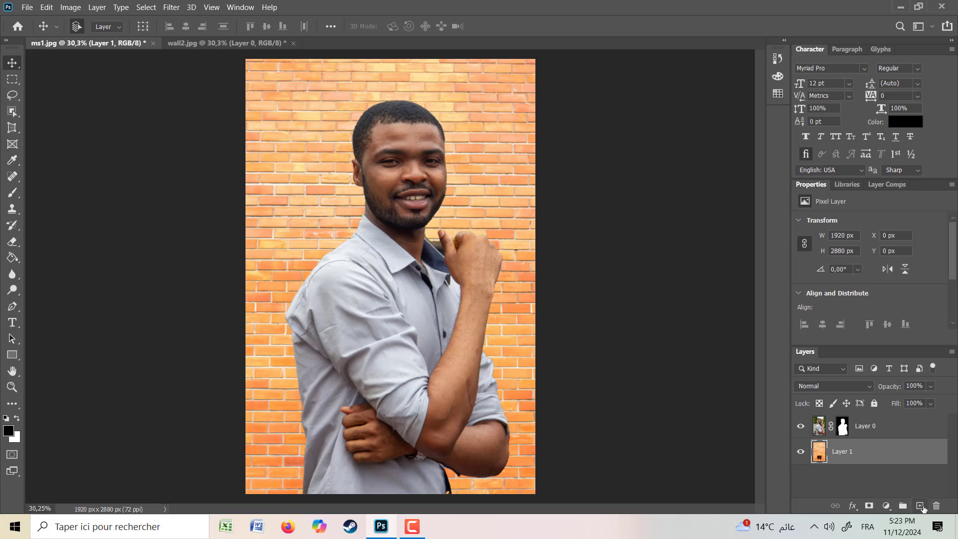
Add an empty layer above the man's layer and load the Layer 0 Mask as a new selection.
left_click(917, 504)
left_click_drag(862, 454, 858, 425)
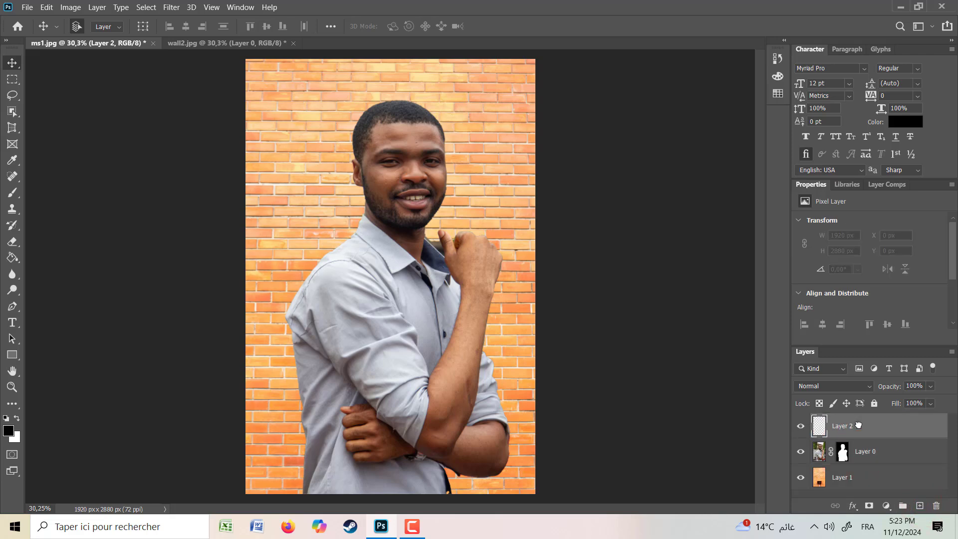
left_click(881, 453)
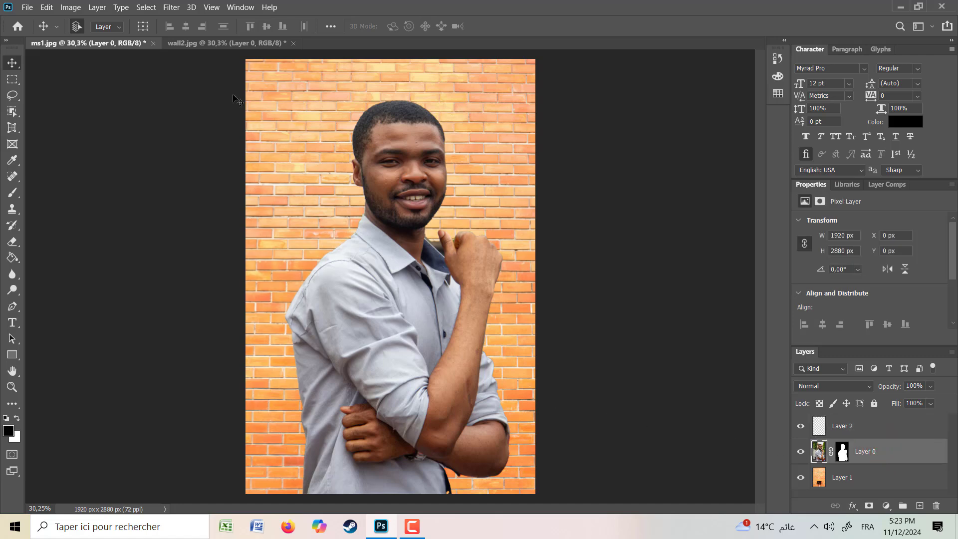
left_click(147, 7)
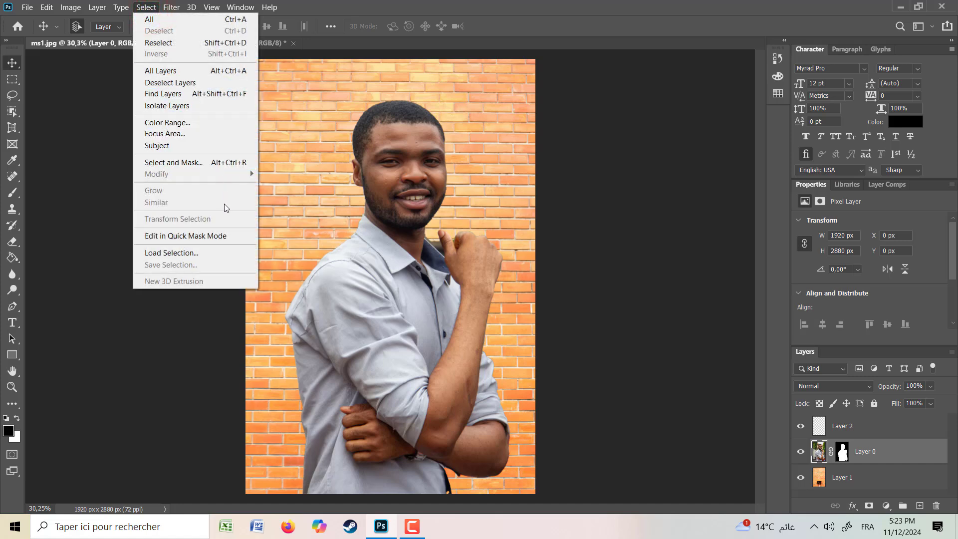
left_click(226, 250)
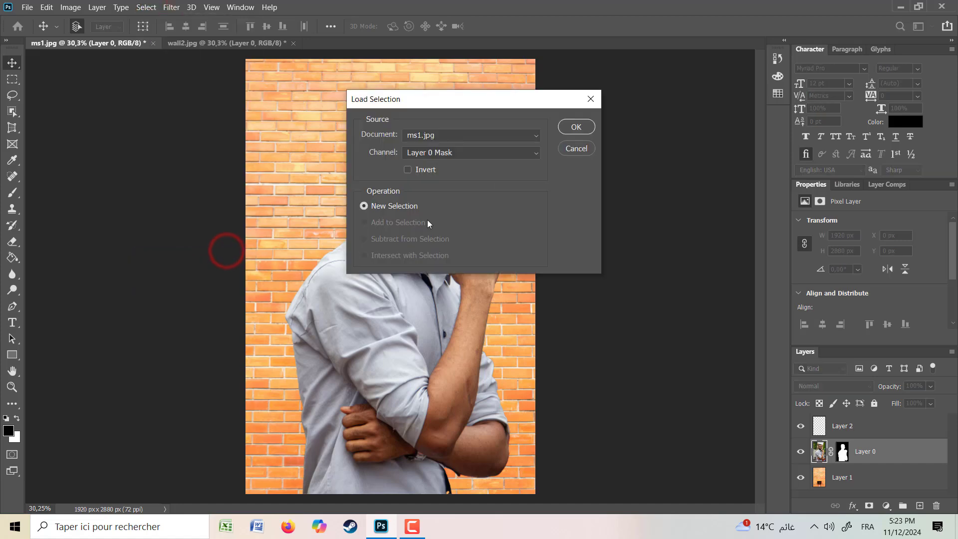
left_click(565, 127)
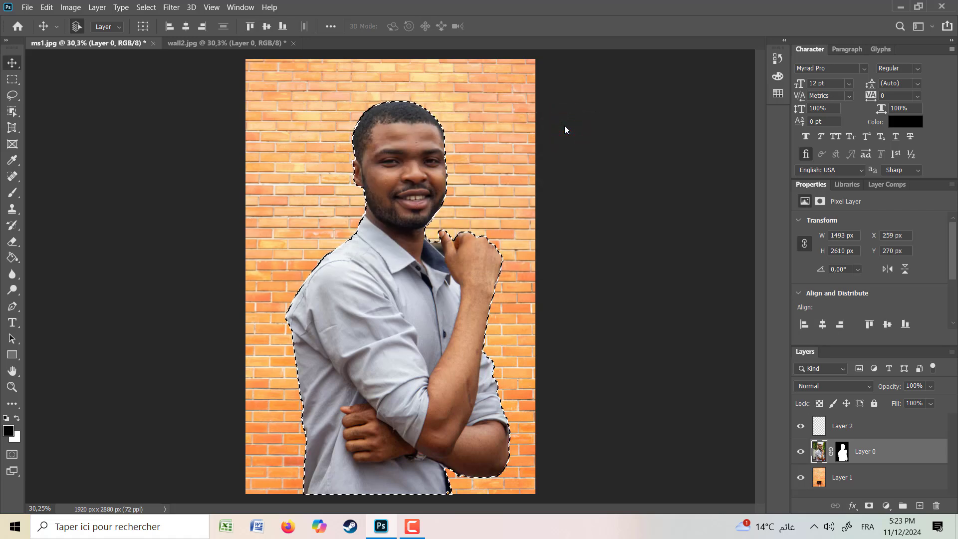
Fill the man-shaped selection with black on the empty Layer 2 and deselect.
left_click(857, 426)
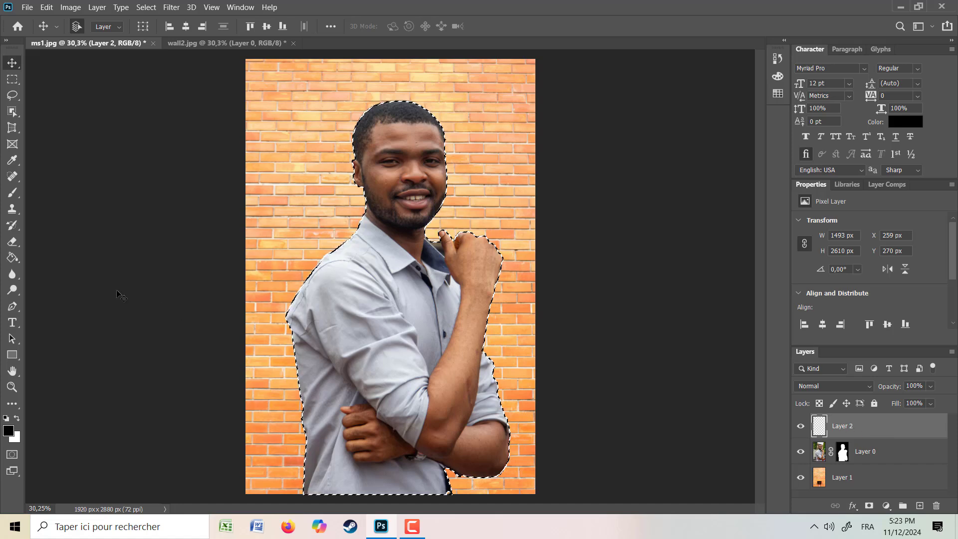
left_click(11, 258)
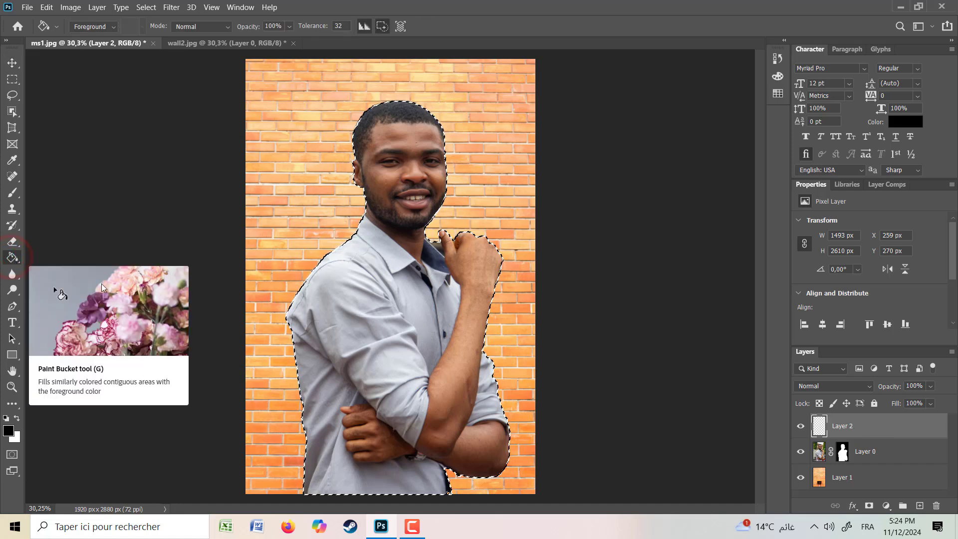
left_click(385, 304)
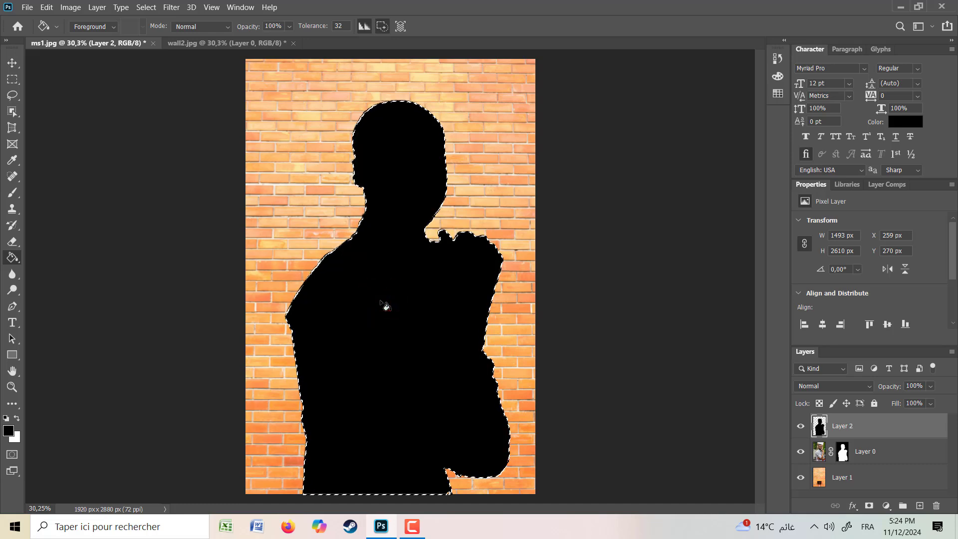
left_click(146, 7)
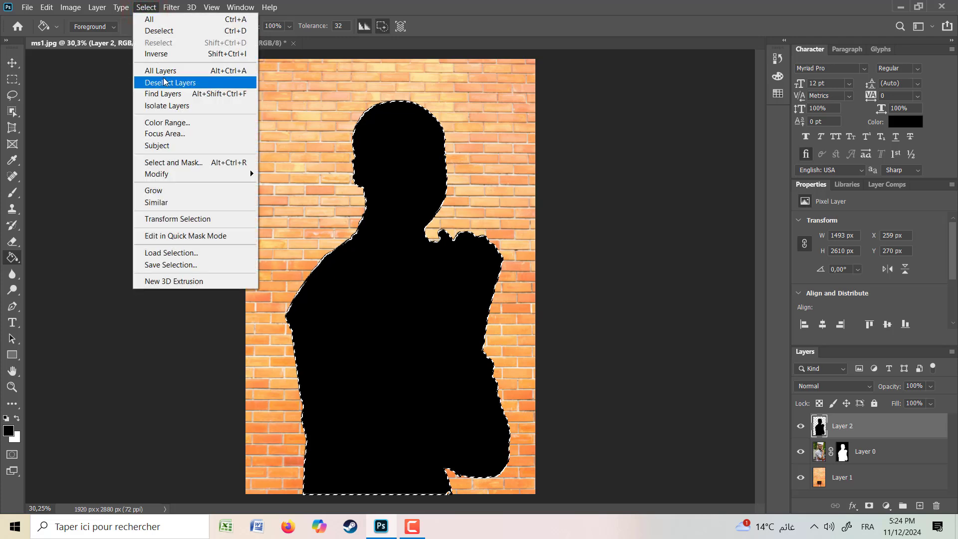
left_click(171, 31)
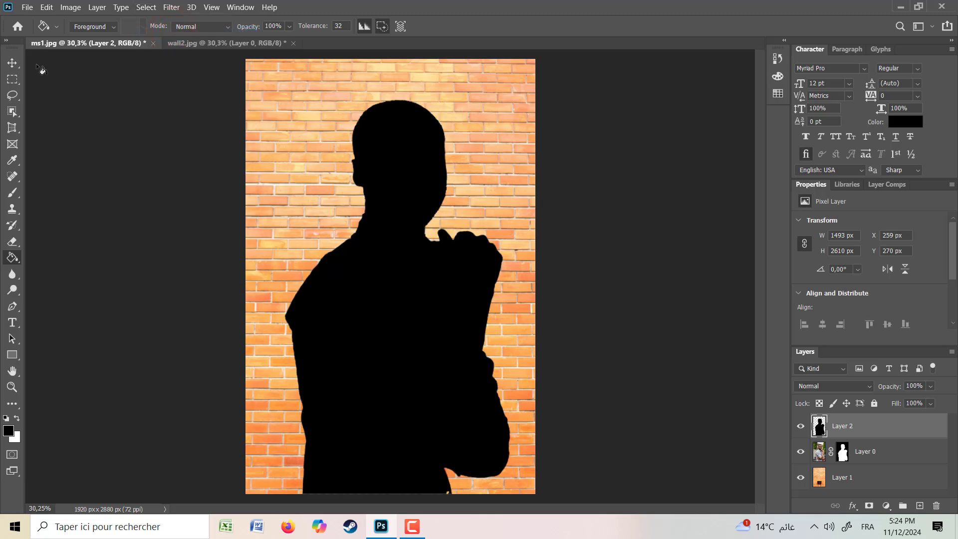
Offset the black silhouette to X 51 px, Y 379 px and place its layer between the man and the wall.
left_click(12, 63)
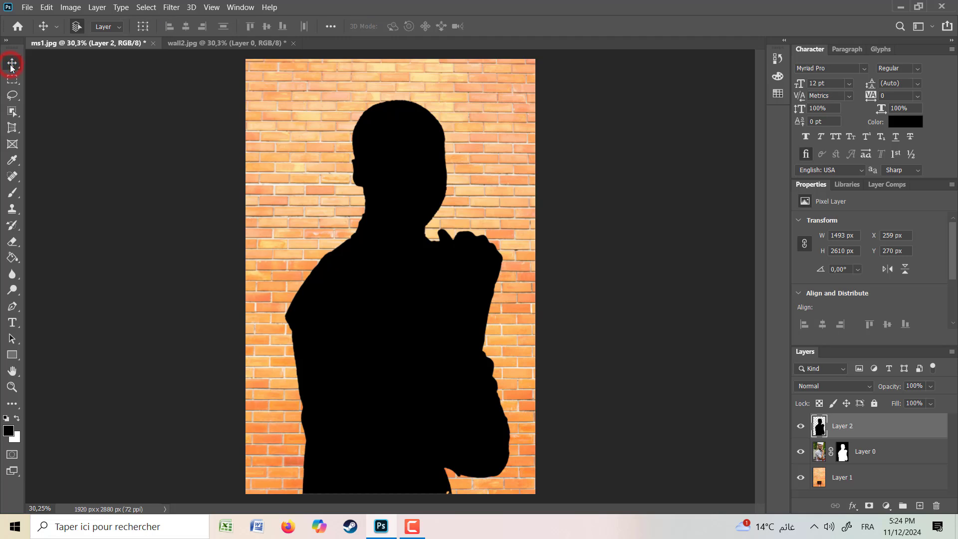
left_click(381, 252)
left_click_drag(379, 254, 350, 265)
left_click_drag(887, 429, 892, 466)
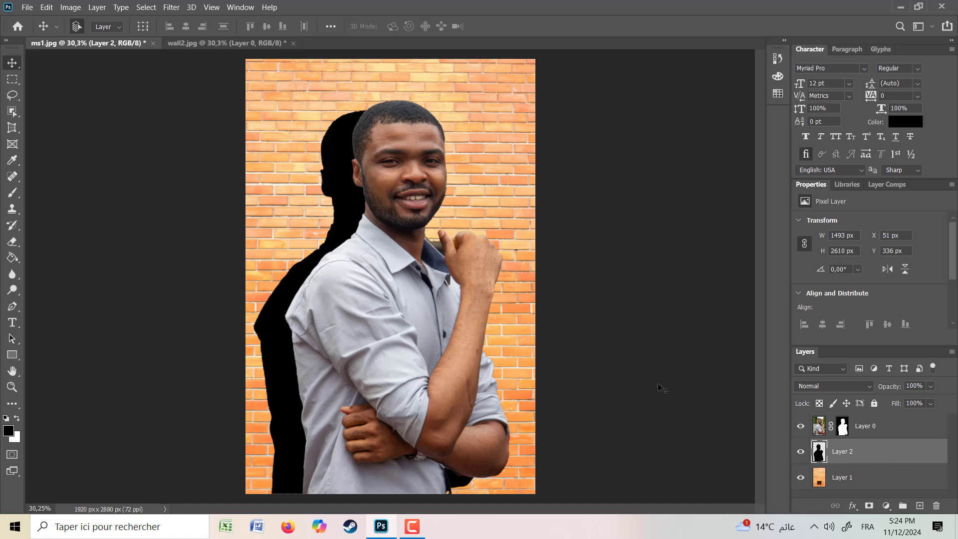
left_click_drag(338, 168, 340, 182)
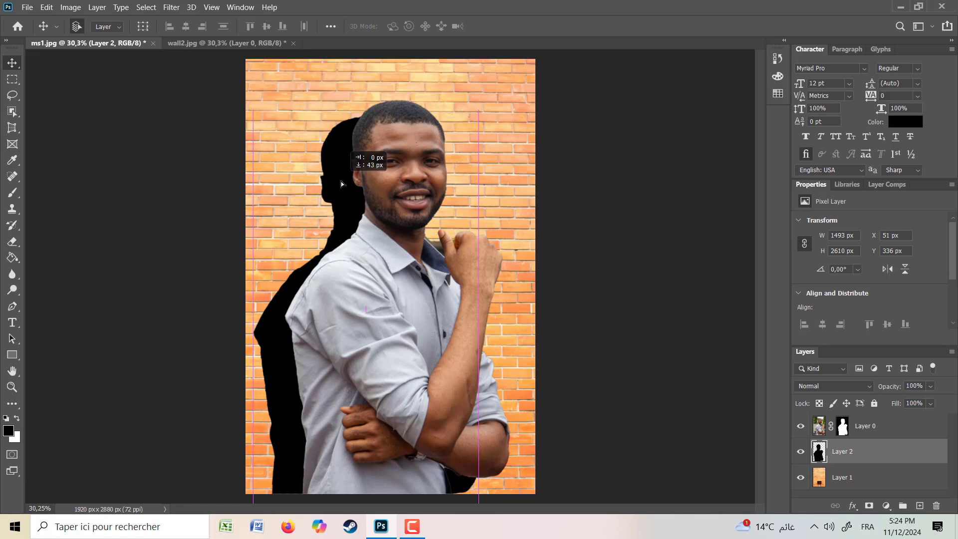
left_click_drag(341, 181, 341, 182)
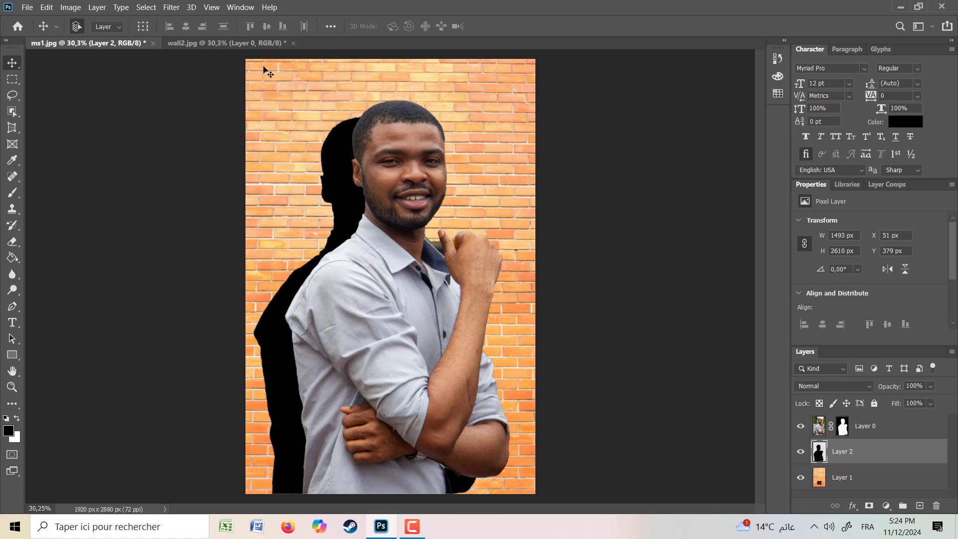
Apply a Gaussian Blur with a radius of about 179.1 pixels to the black silhouette layer.
left_click(171, 8)
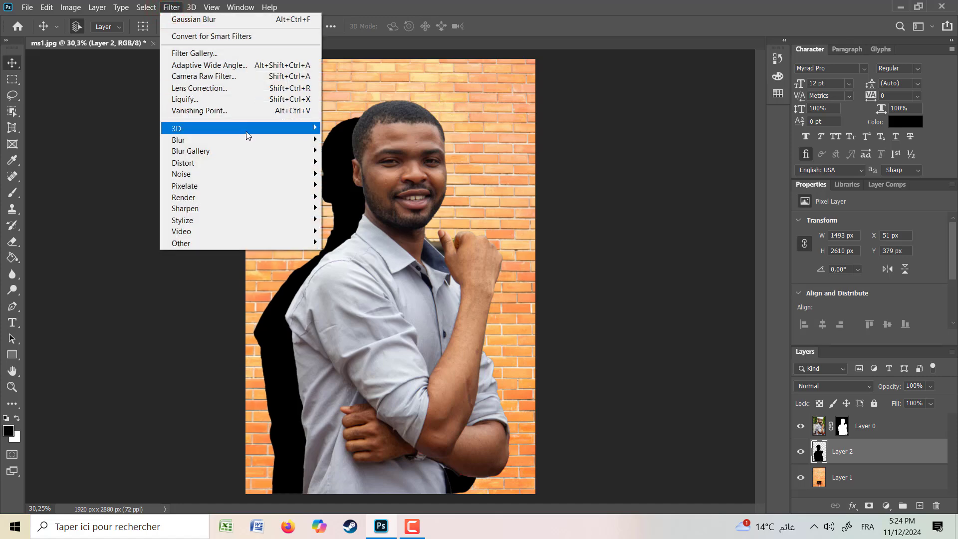
mouse_move(263, 140)
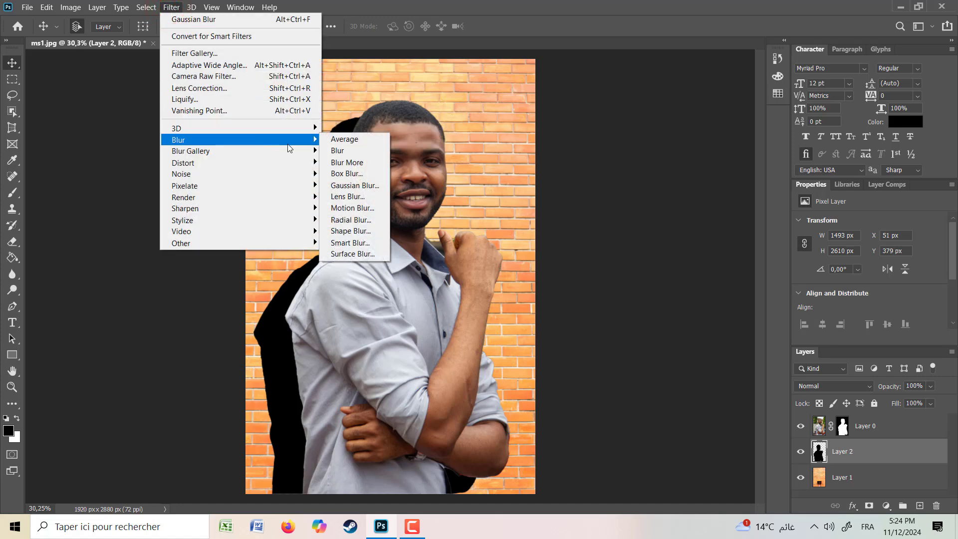
left_click(357, 186)
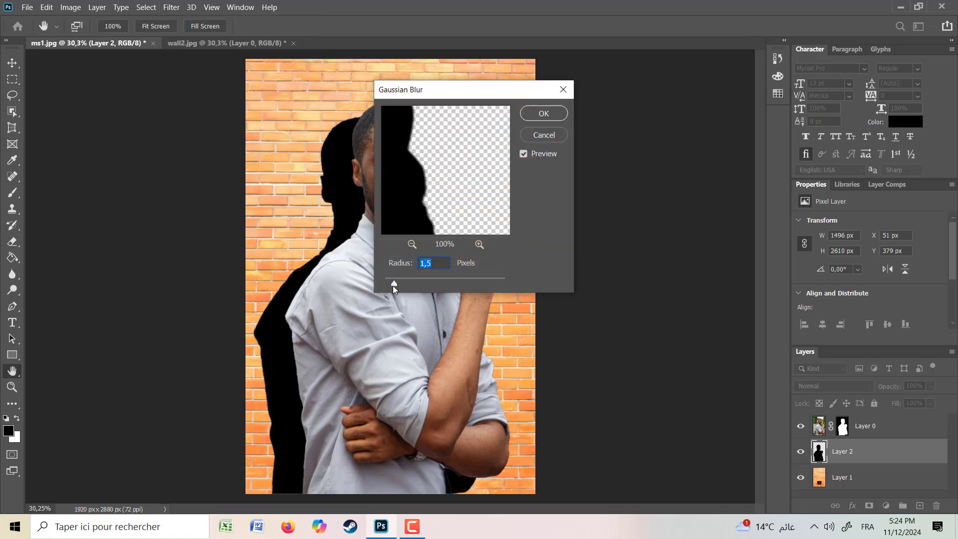
left_click_drag(393, 286, 450, 289)
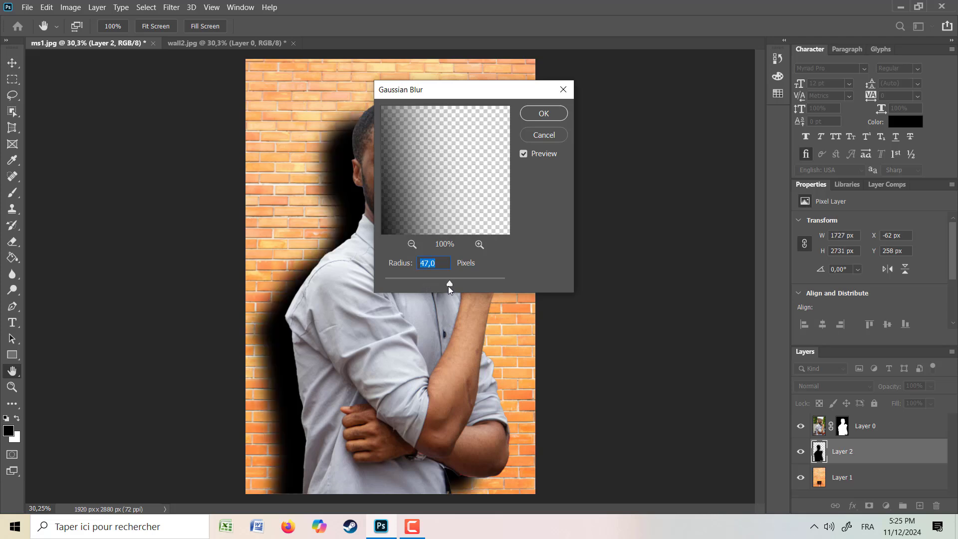
left_click_drag(464, 284, 480, 283)
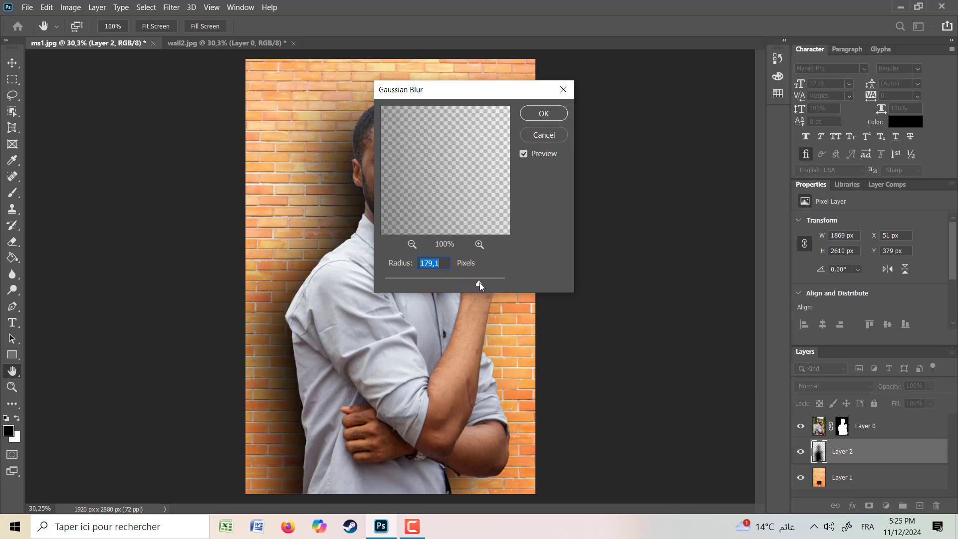
left_click(547, 114)
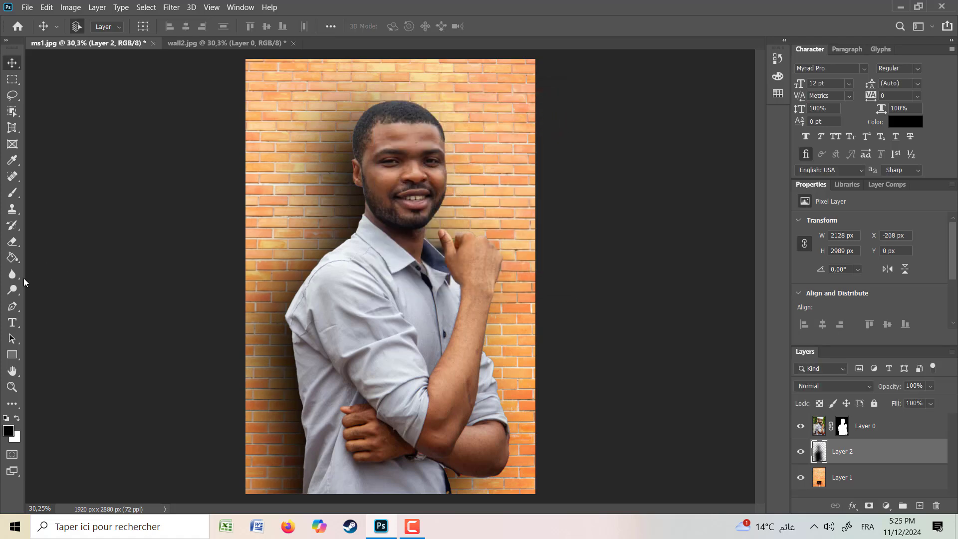
Dodge the midtones of the blurred shadow on the wall behind the man, from head height down to his elbow.
left_click(12, 290)
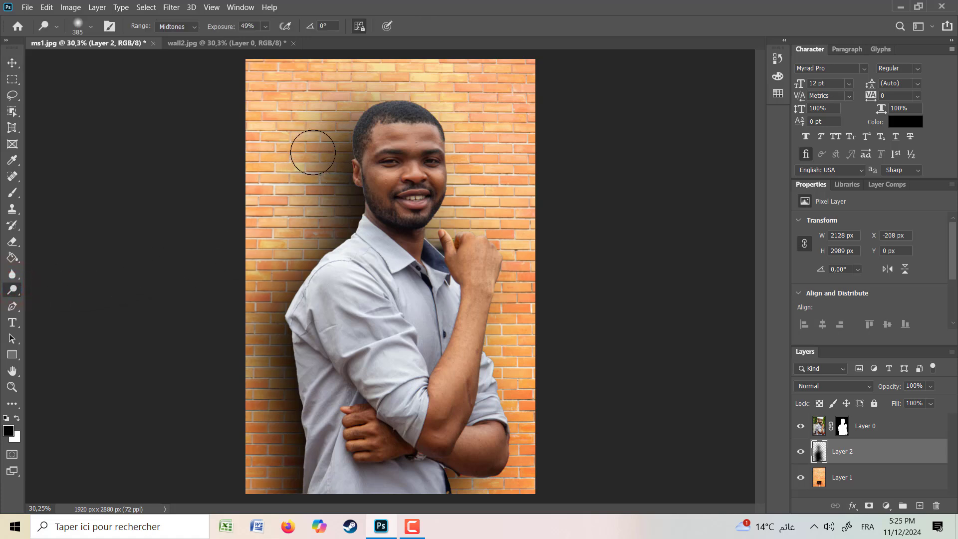
mouse_move(319, 136)
left_mouse_down()
mouse_move(328, 246)
mouse_move(333, 115)
mouse_move(330, 262)
mouse_move(338, 125)
mouse_move(341, 289)
mouse_move(349, 98)
mouse_move(348, 198)
mouse_move(331, 276)
mouse_move(303, 225)
mouse_move(289, 327)
mouse_move(291, 291)
mouse_move(298, 410)
mouse_move(292, 395)
mouse_move(286, 471)
mouse_move(285, 399)
mouse_move(275, 469)
mouse_move(267, 358)
mouse_move(259, 394)
mouse_move(280, 283)
mouse_move(339, 230)
mouse_move(348, 138)
mouse_move(315, 296)
mouse_move(281, 296)
mouse_move(280, 461)
mouse_move(298, 433)
left_mouse_up()
left_click(13, 65)
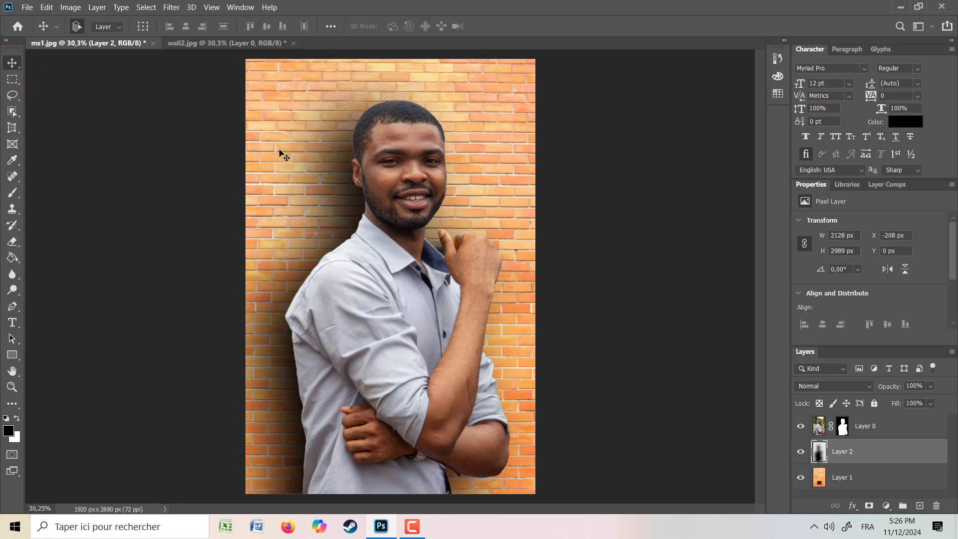
Open the Export As settings for the finished composite and keep PNG as the file format.
left_click(24, 6)
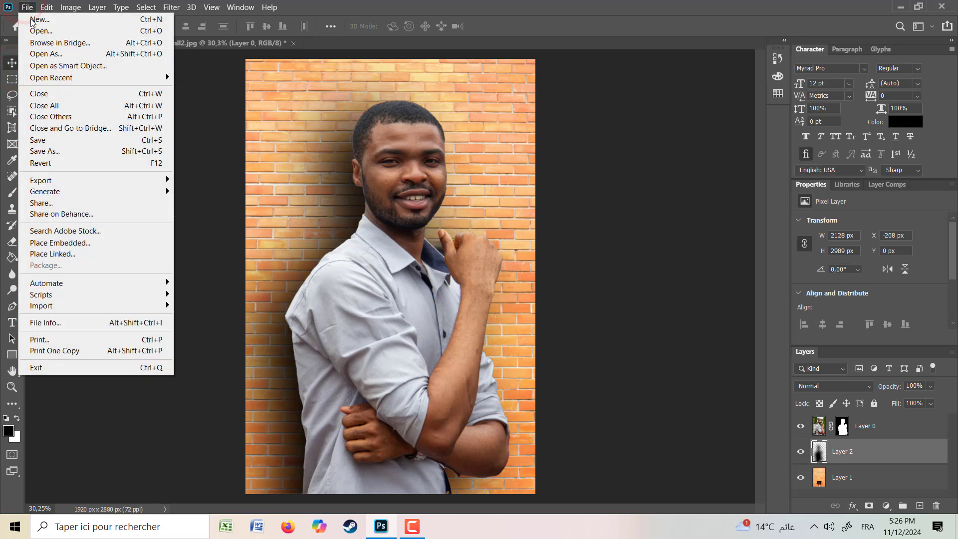
mouse_move(157, 180)
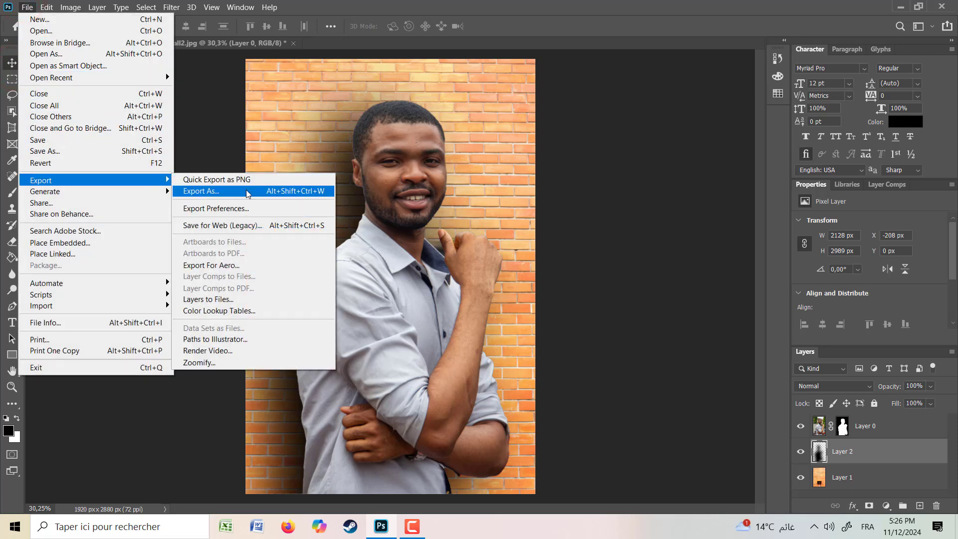
left_click(267, 195)
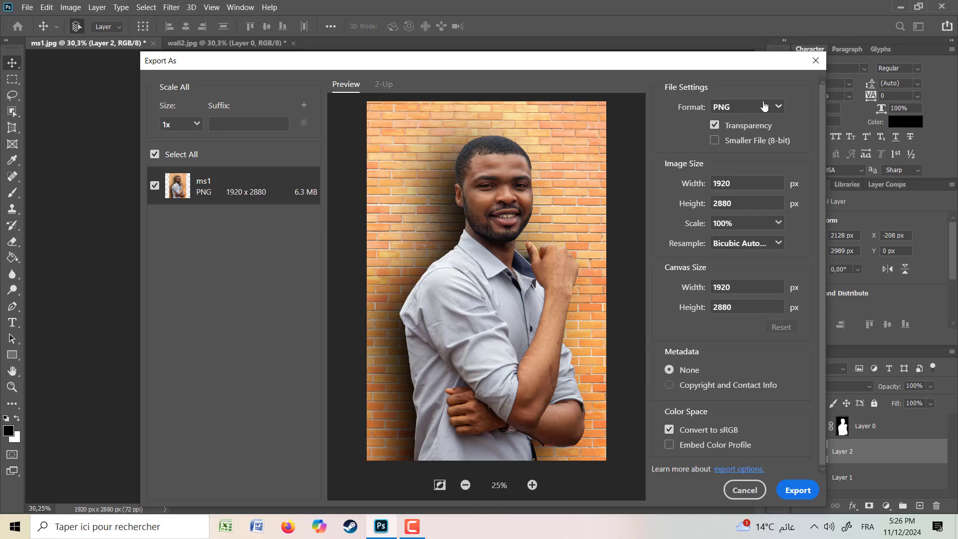
left_click(779, 108)
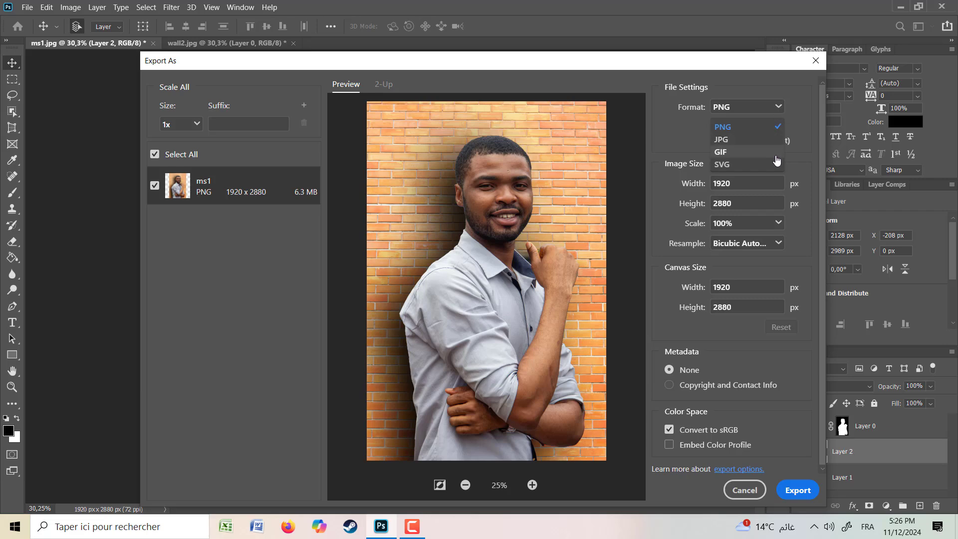
left_click(780, 107)
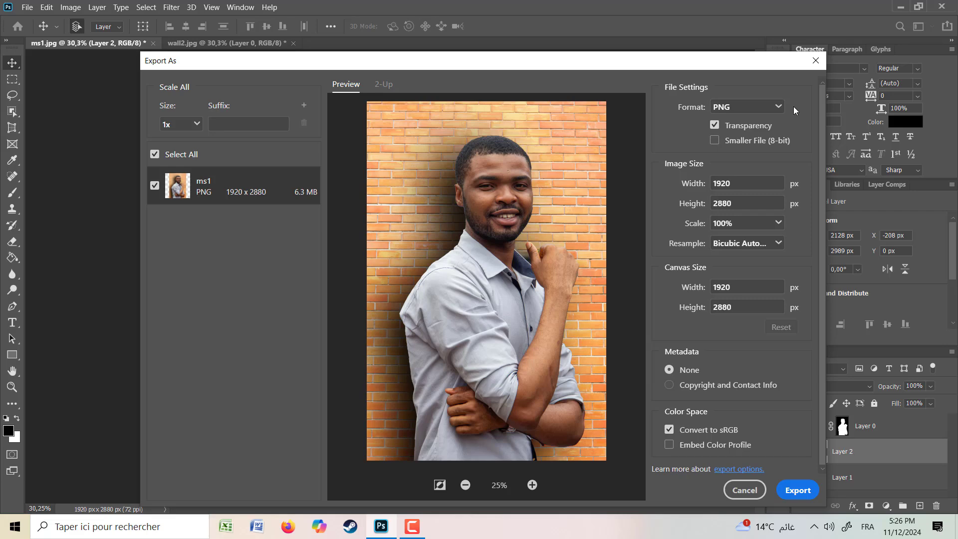
Add the suffix ps2 and export the image as ms1ps2 into the test folder.
left_click(267, 127)
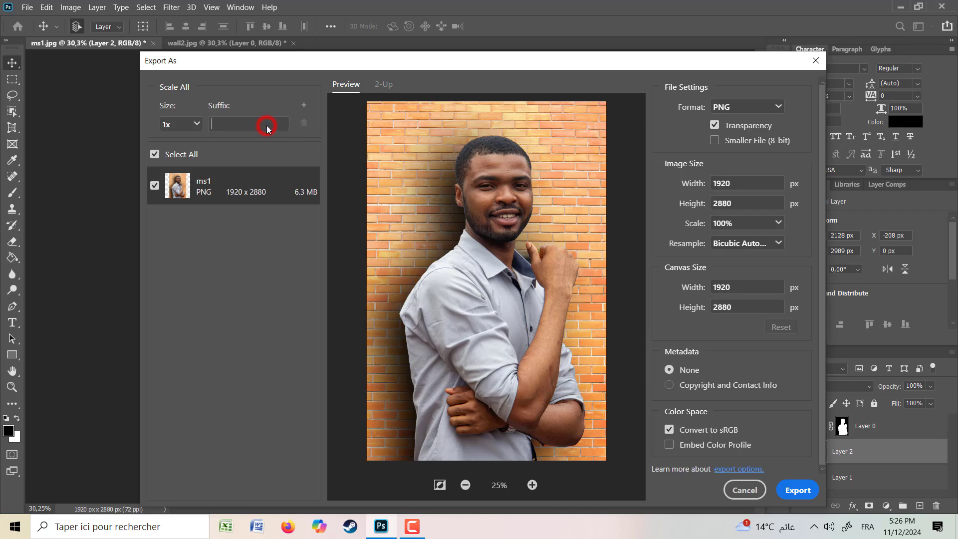
type("ps2")
key("BackSpace")
type("2")
left_click(801, 491)
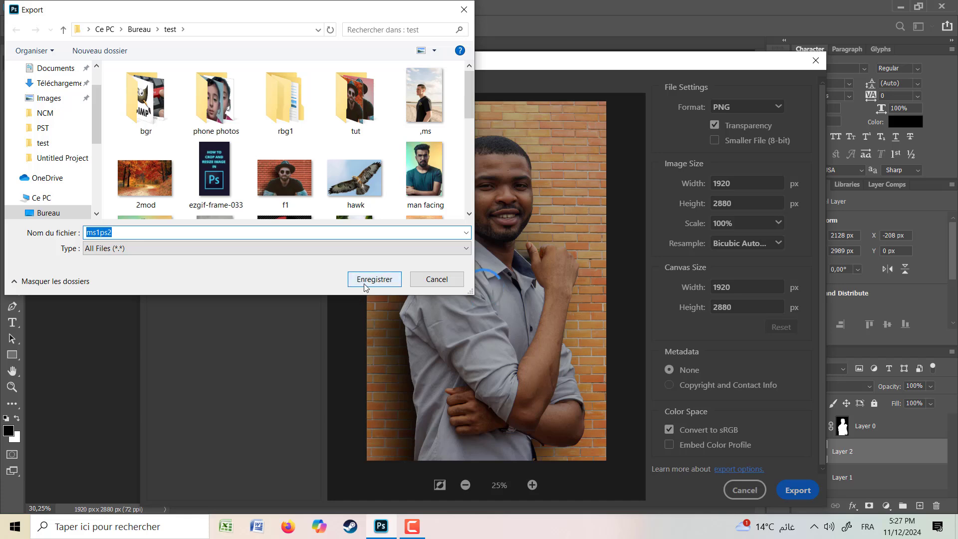
left_click(379, 277)
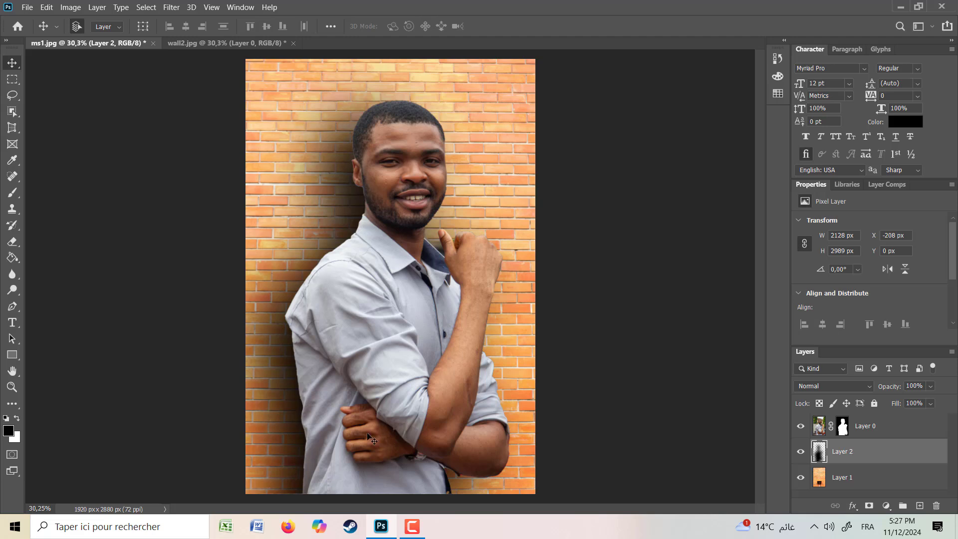
left_click(409, 532)
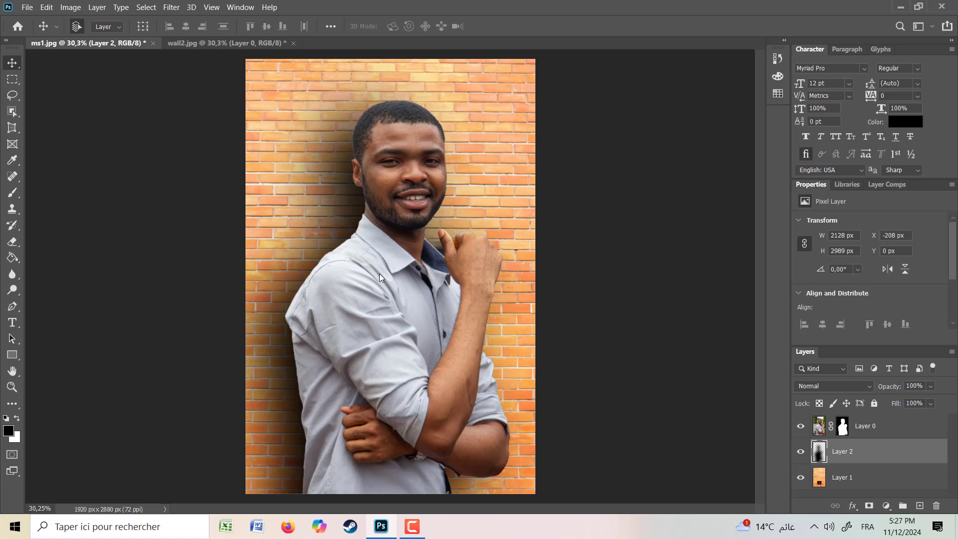